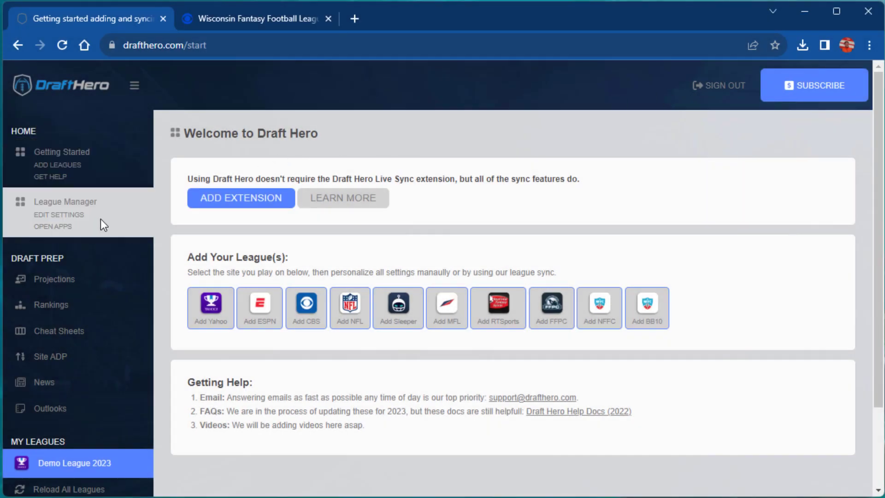
- Install the Draft Hero Live Sync for Fantasy Football extension from the Chrome Web Store
{"action": "left_click", "coordinate": [336, 200]}
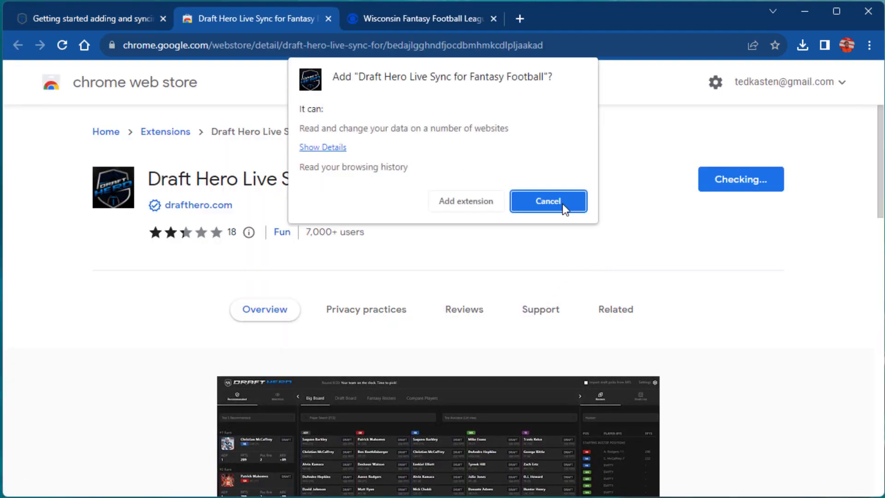
{"action": "left_click", "coordinate": [487, 207]}
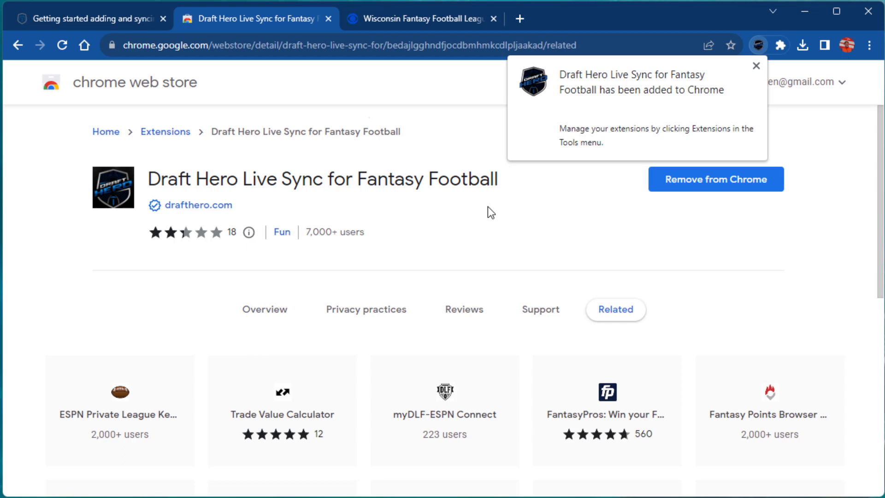
- Close the store tab and reload the Draft Hero start page
{"action": "left_click", "coordinate": [328, 18]}
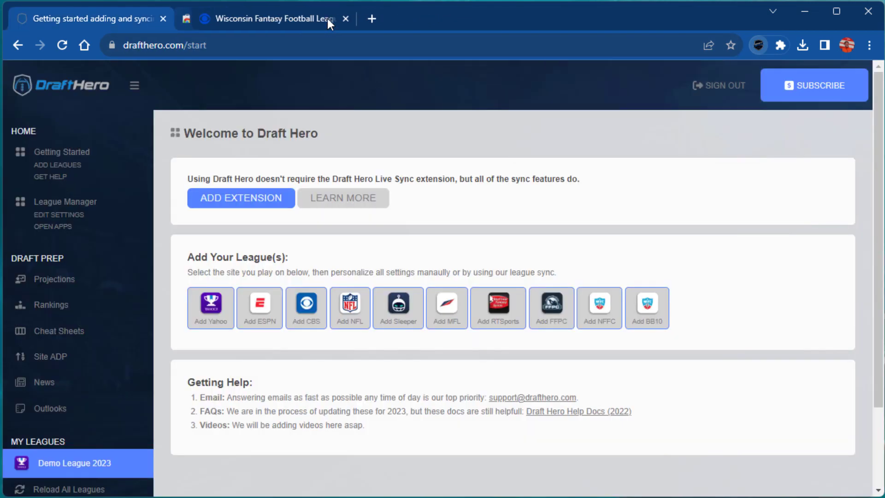
{"action": "left_click", "coordinate": [67, 48]}
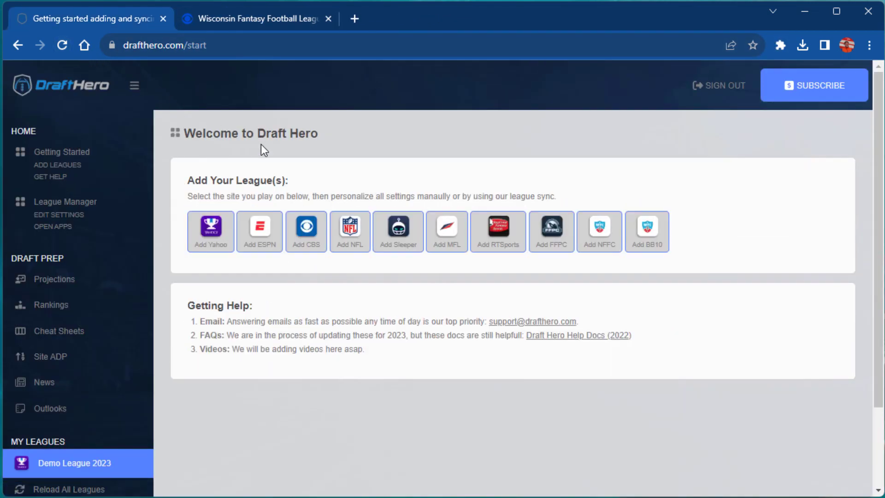
{"action": "left_click", "coordinate": [258, 20]}
{"action": "left_click", "coordinate": [112, 18]}
- Add and sync the CBS Wisconsin league, choosing Wild Falconcats as my team
{"action": "left_click", "coordinate": [315, 238]}
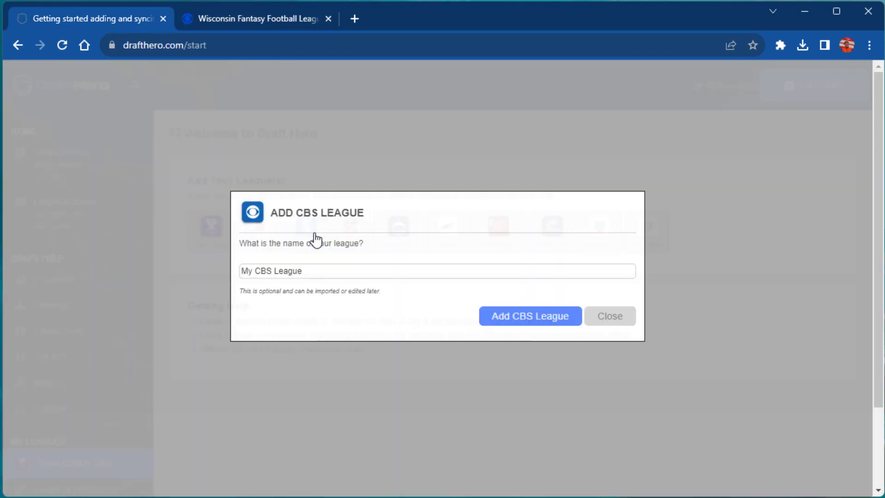
{"action": "left_click", "coordinate": [505, 318]}
{"action": "left_click", "coordinate": [503, 275]}
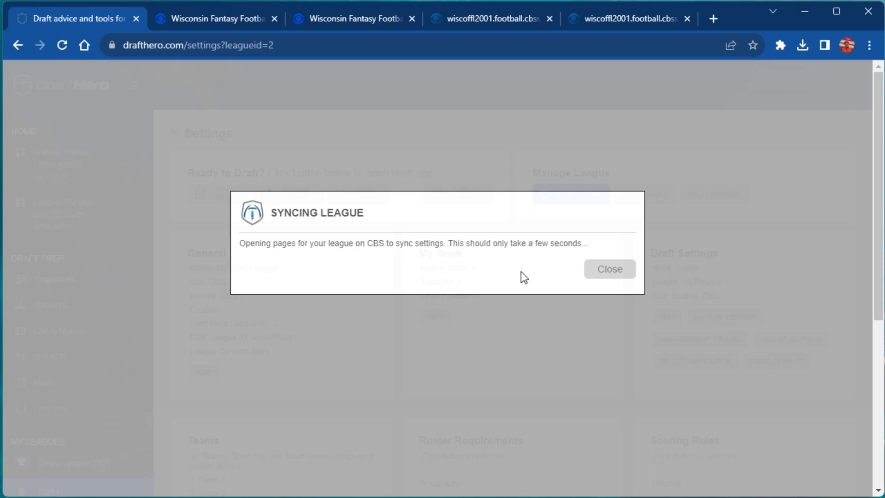
{"action": "left_click", "coordinate": [520, 271]}
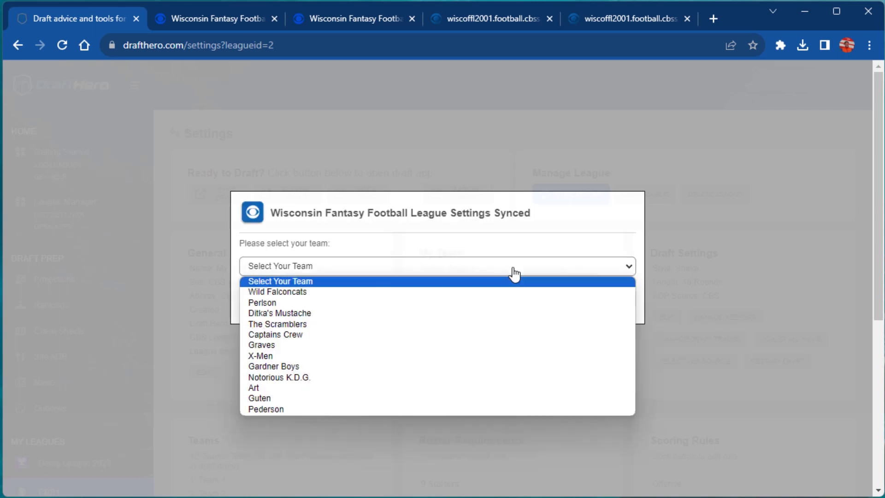
{"action": "left_click", "coordinate": [490, 291]}
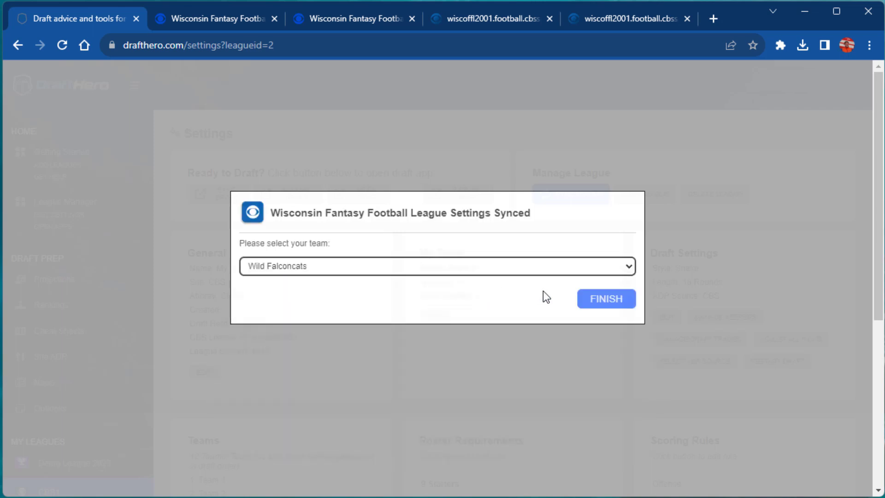
{"action": "left_click", "coordinate": [593, 301]}
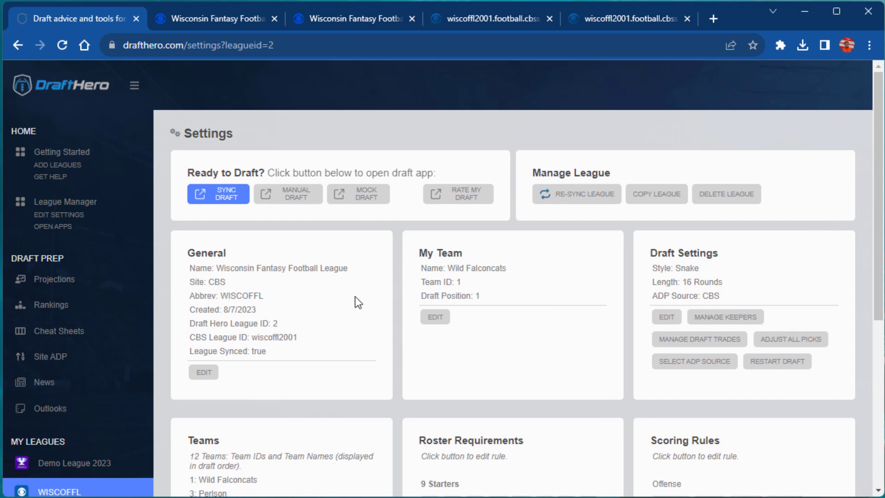
- Move Wild Falconcats to position 5 in the draft order and save it
{"action": "scroll", "coordinate": [336, 312], "scroll_direction": "down", "scroll_amount": 3}
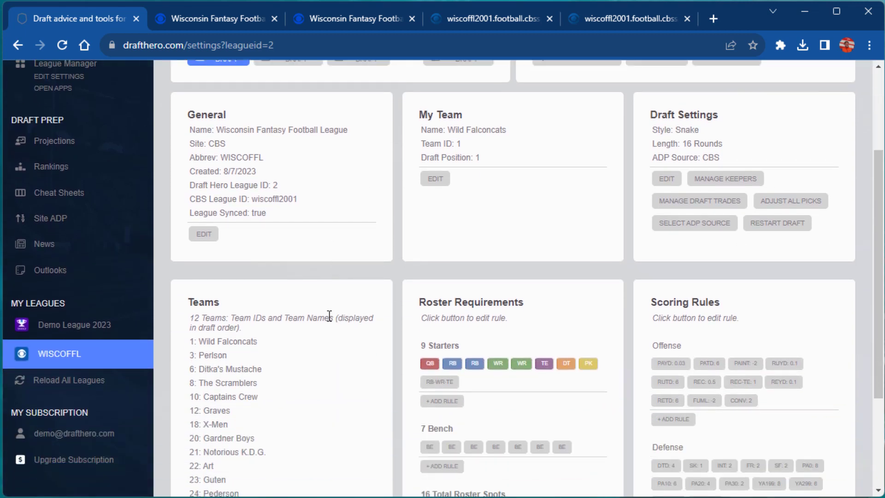
{"action": "scroll", "coordinate": [329, 316], "scroll_direction": "down", "scroll_amount": 2}
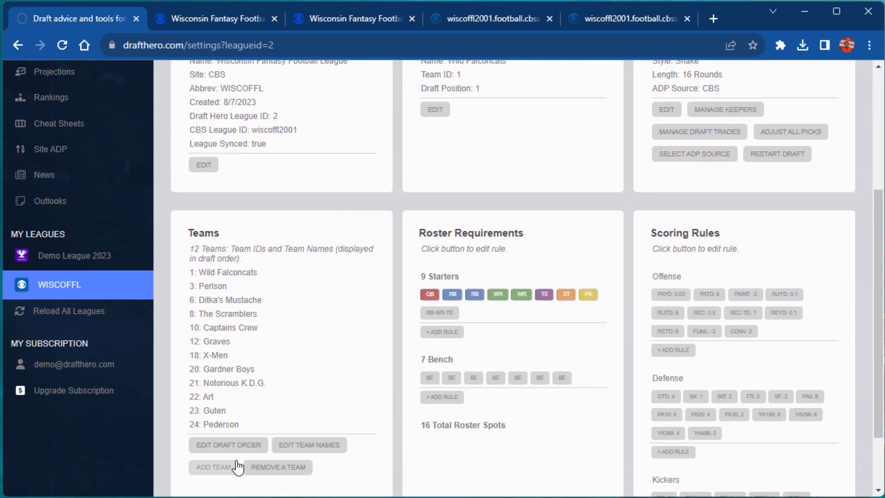
{"action": "left_click", "coordinate": [241, 446]}
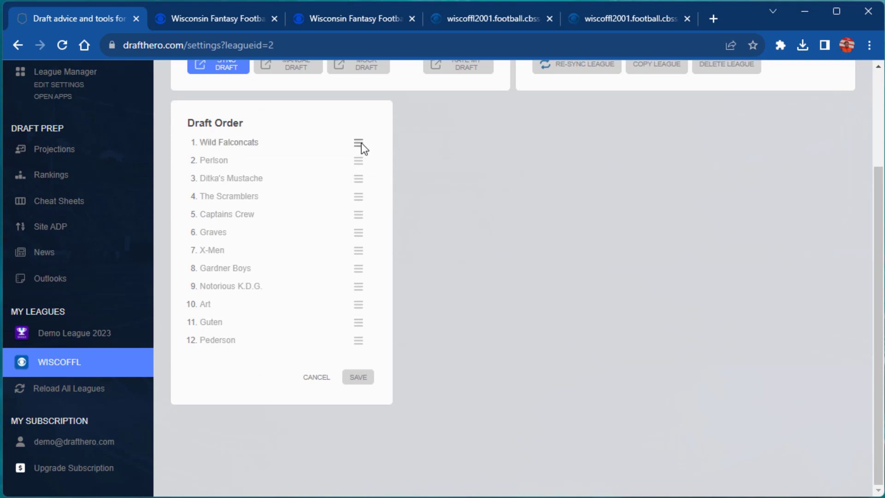
{"action": "left_click_drag", "start_coordinate": [361, 143], "coordinate": [356, 212]}
{"action": "left_click", "coordinate": [361, 376]}
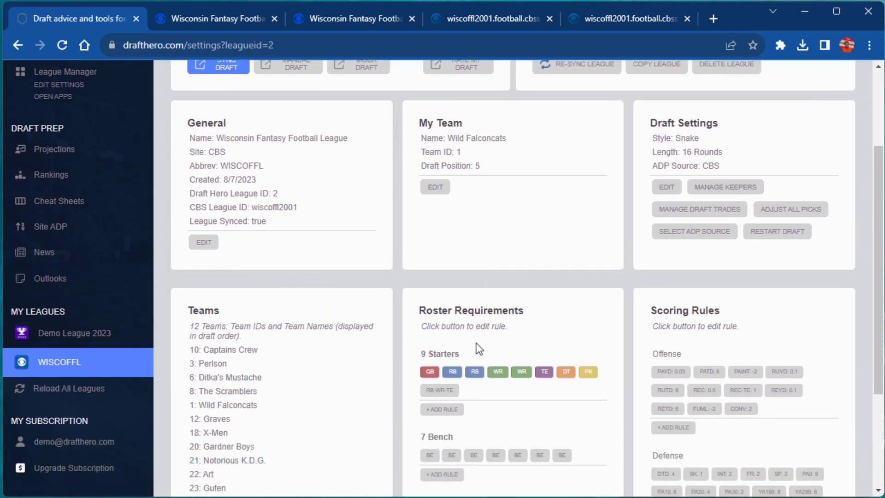
{"action": "left_click", "coordinate": [444, 409]}
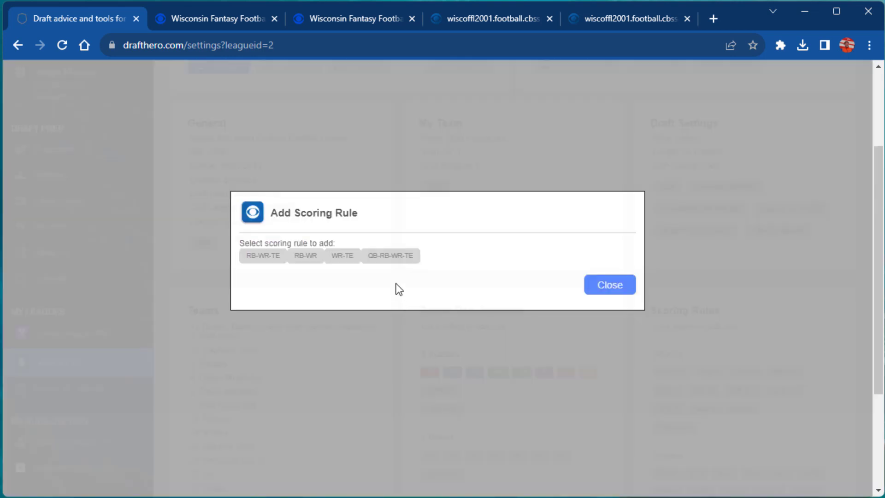
{"action": "left_click", "coordinate": [603, 292]}
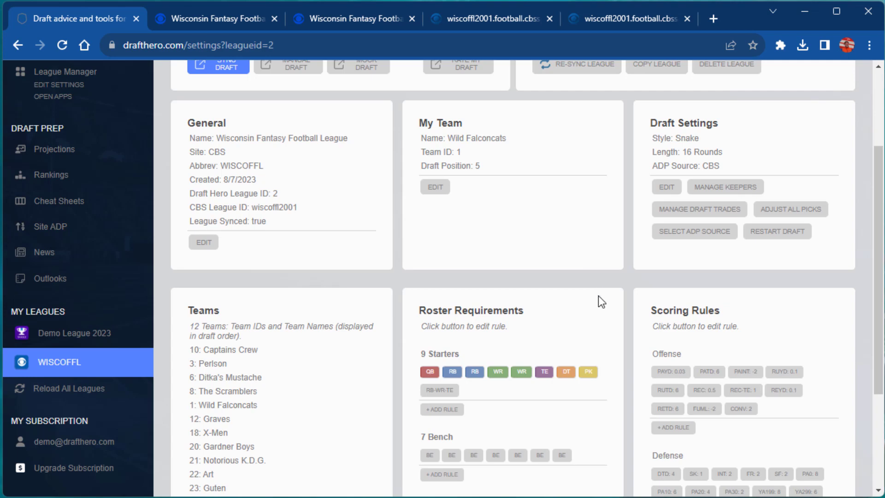
{"action": "left_click", "coordinate": [672, 428]}
{"action": "left_click", "coordinate": [608, 424]}
{"action": "scroll", "coordinate": [689, 286], "scroll_direction": "up", "scroll_amount": 3}
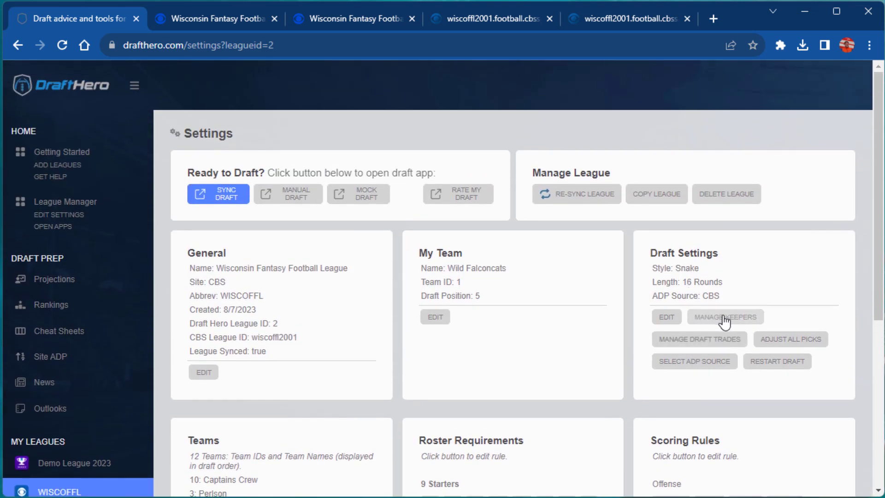
{"action": "left_click", "coordinate": [721, 316]}
{"action": "left_click", "coordinate": [350, 319]}
{"action": "left_click", "coordinate": [329, 324]}
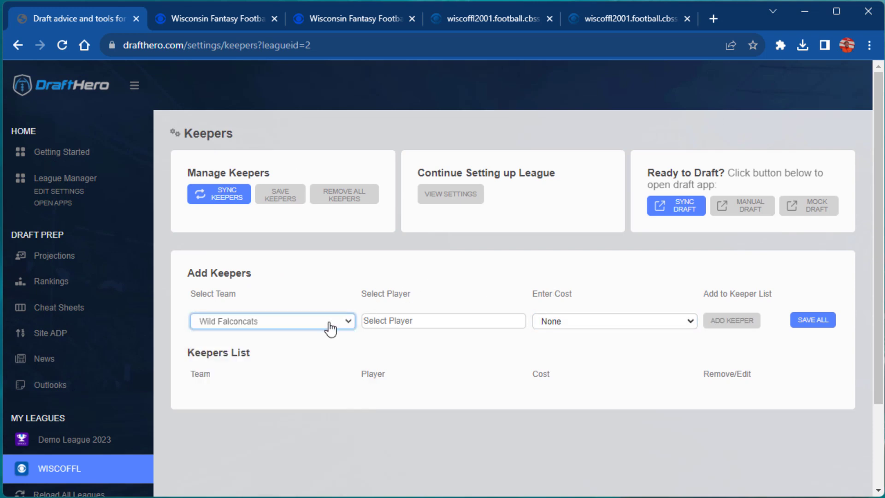
{"action": "left_click", "coordinate": [438, 198]}
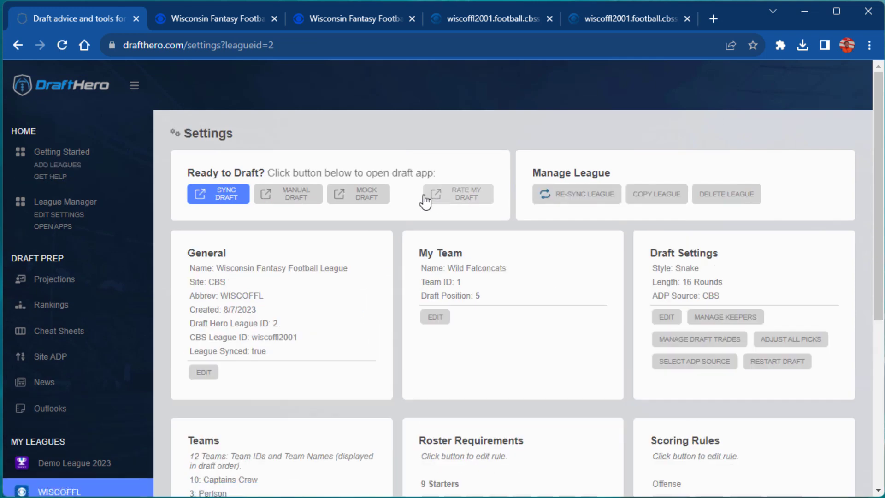
- Open a league mock draft with pro features enabled and that choice saved, then start it
{"action": "left_click", "coordinate": [360, 200]}
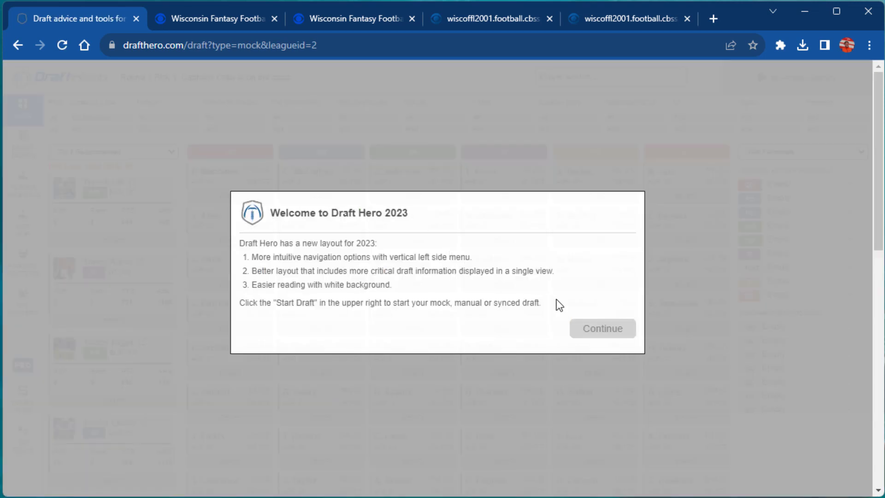
{"action": "left_click", "coordinate": [574, 329]}
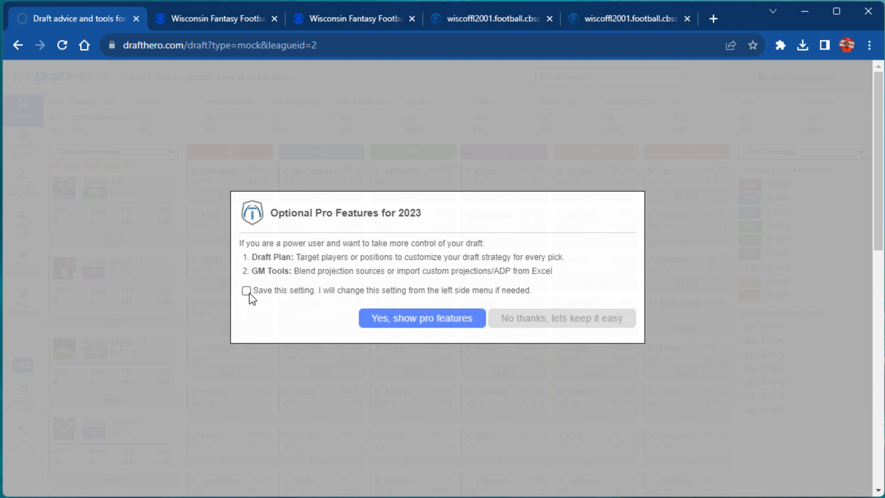
{"action": "left_click", "coordinate": [247, 291]}
{"action": "left_click", "coordinate": [452, 324]}
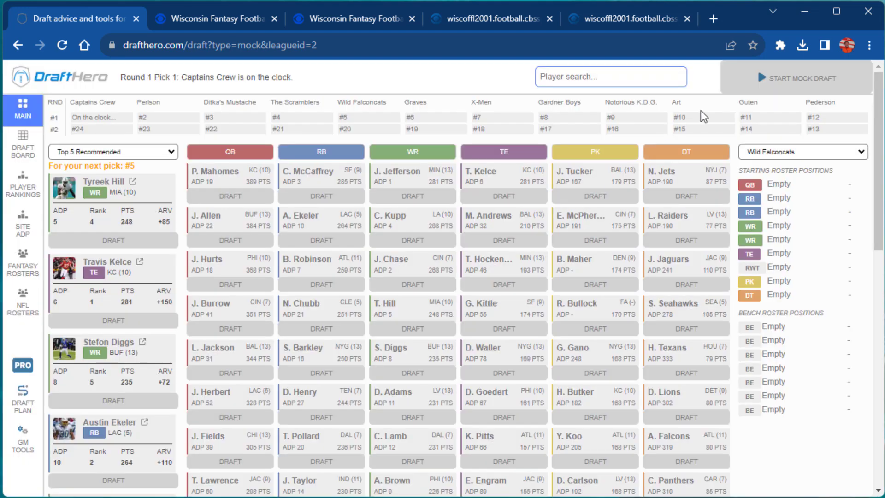
{"action": "left_click", "coordinate": [764, 85]}
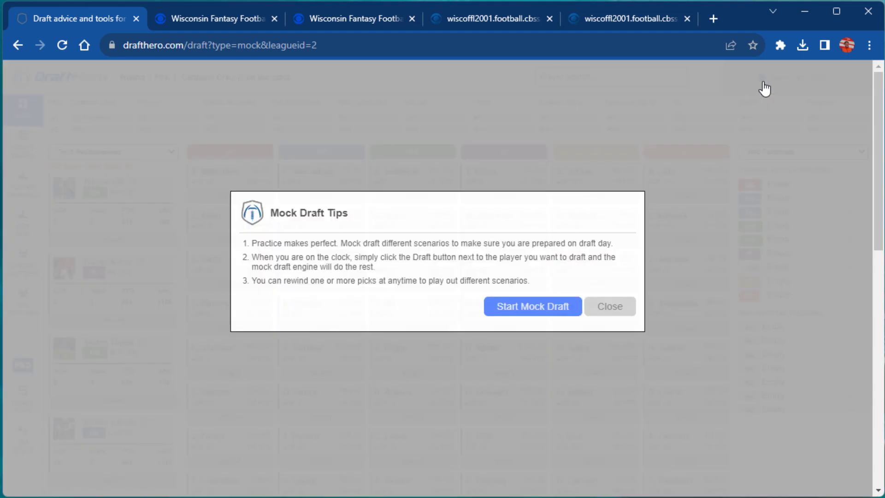
- Start the mock draft, take Tyreek Hill and Nick Chubb, and skip the pick 29 suggestion
{"action": "left_click", "coordinate": [536, 315]}
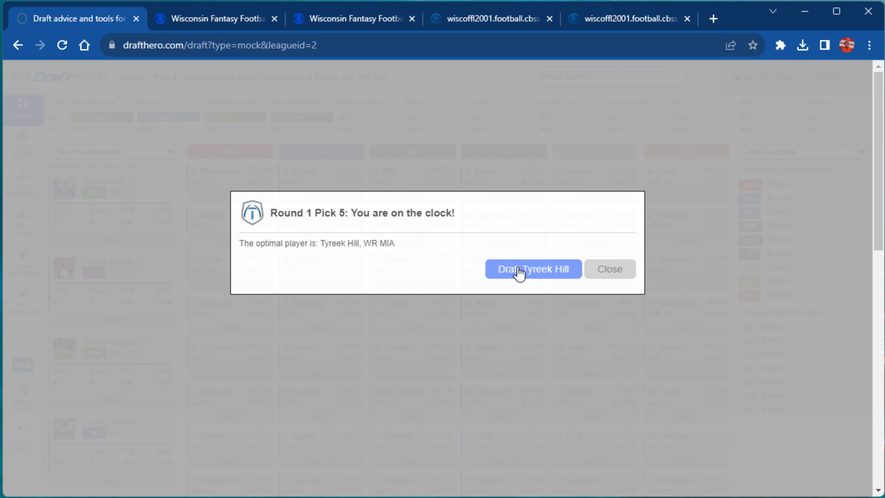
{"action": "left_click", "coordinate": [519, 272]}
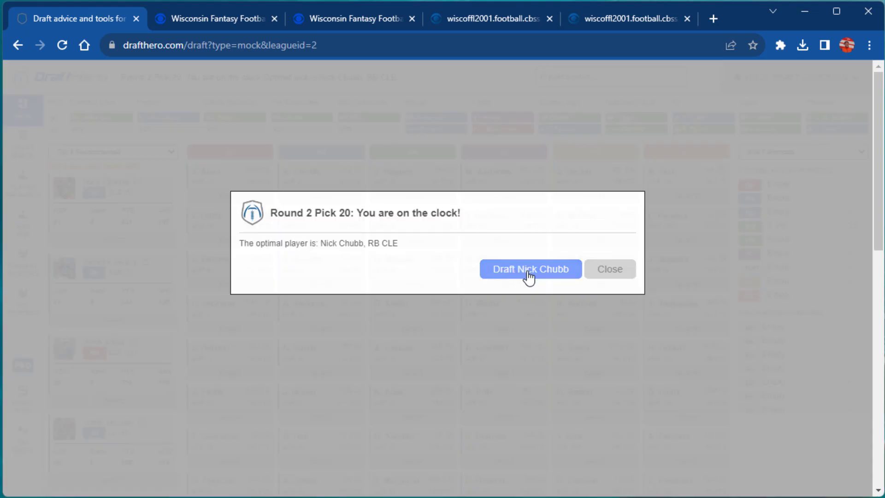
{"action": "left_click", "coordinate": [483, 275]}
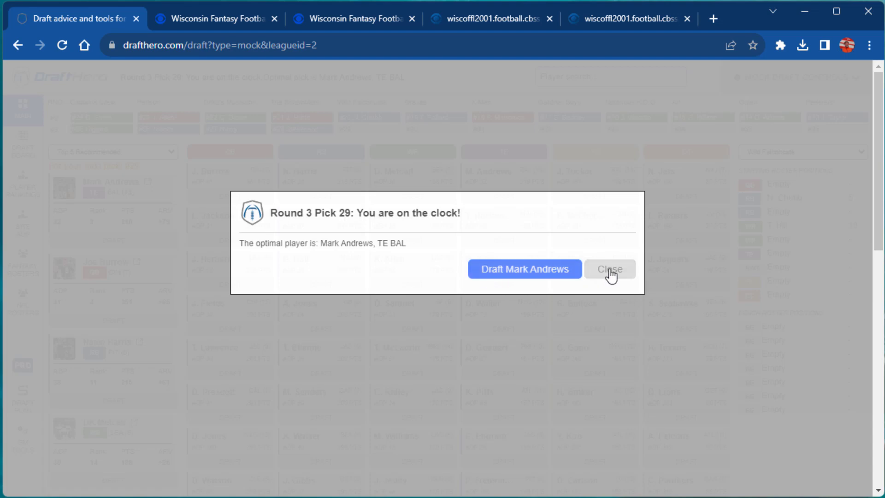
{"action": "left_click", "coordinate": [607, 272]}
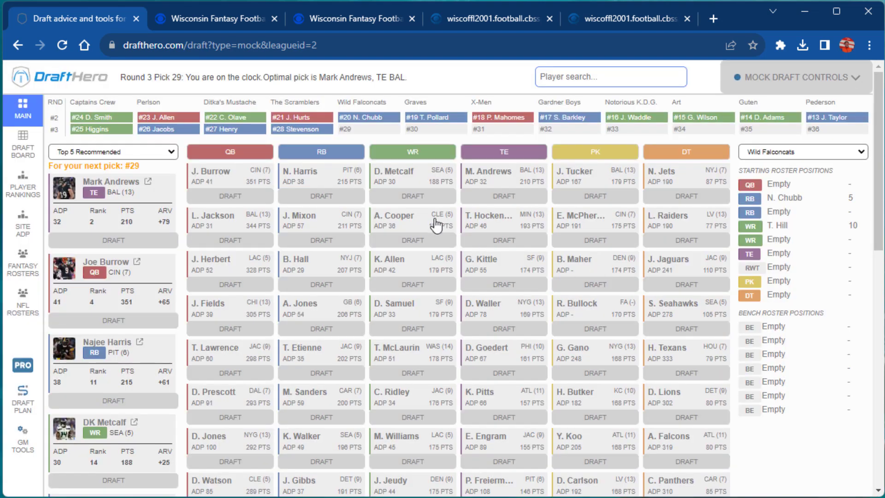
- Sort the player cards by ADP, then back to Top 5 Recommended, leaving the roster team unchanged
{"action": "left_click", "coordinate": [161, 153]}
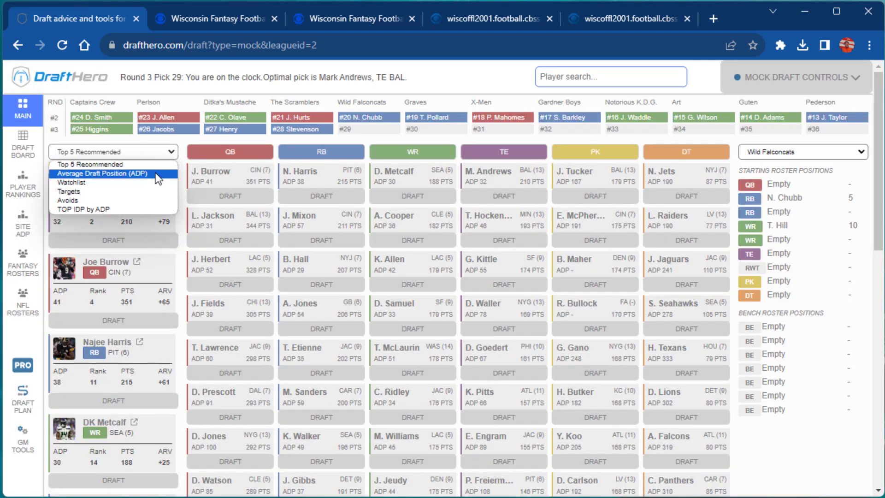
{"action": "left_click", "coordinate": [159, 173]}
{"action": "left_click", "coordinate": [156, 154]}
{"action": "left_click", "coordinate": [156, 164]}
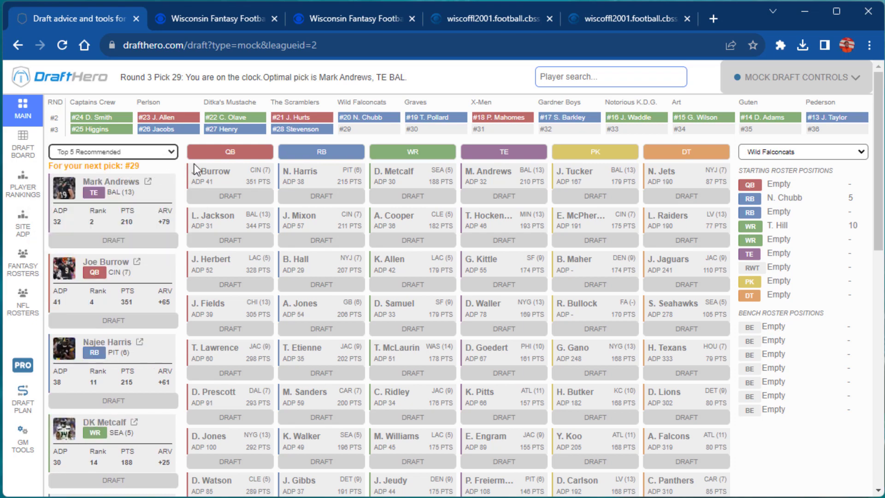
{"action": "left_click", "coordinate": [821, 154]}
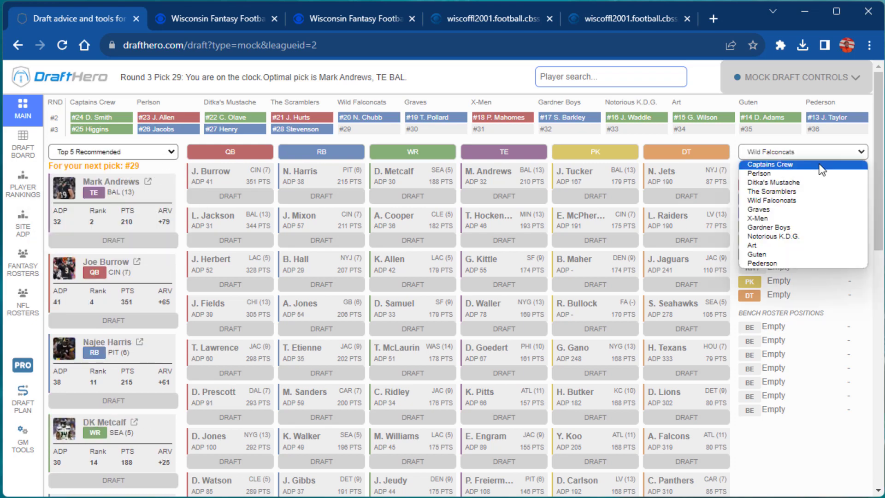
{"action": "left_click", "coordinate": [821, 156]}
- Browse the board grid, rankings, Site ADP, Fantasy Rosters and NFL Rosters views, ending on Draft Plan
{"action": "left_click", "coordinate": [31, 152]}
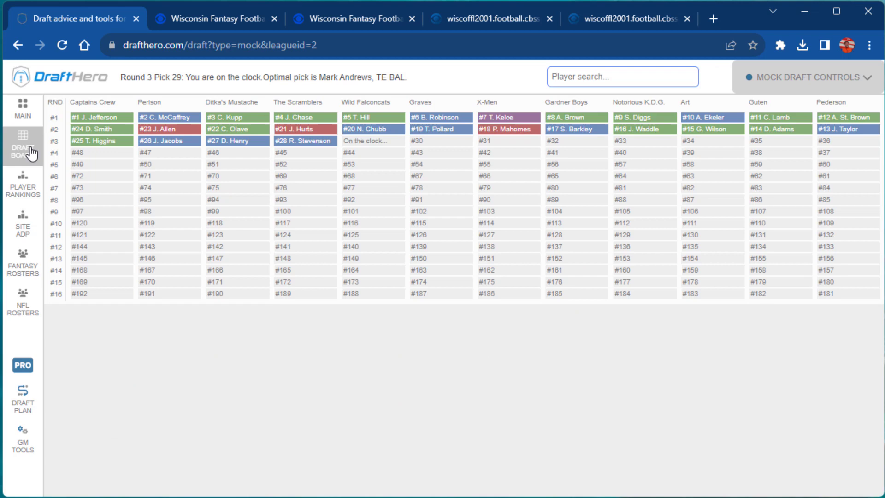
{"action": "left_click", "coordinate": [23, 188]}
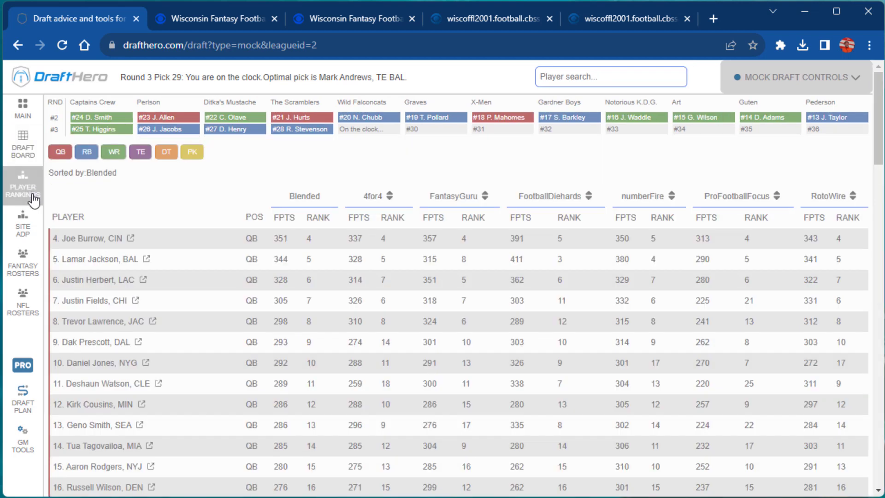
{"action": "left_click", "coordinate": [36, 232]}
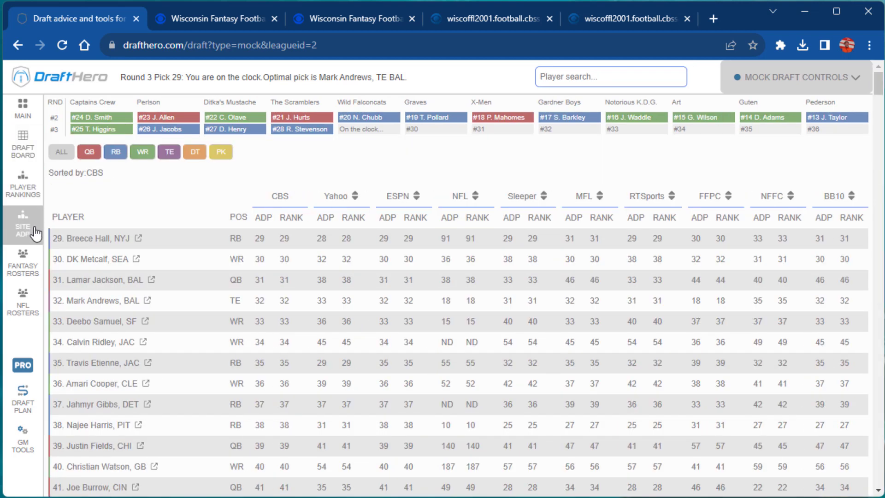
{"action": "left_click", "coordinate": [29, 275]}
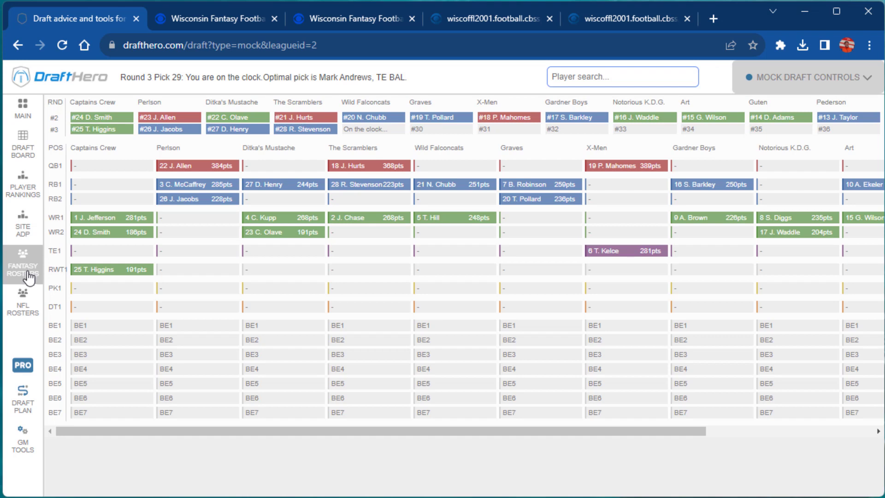
{"action": "left_click", "coordinate": [27, 306]}
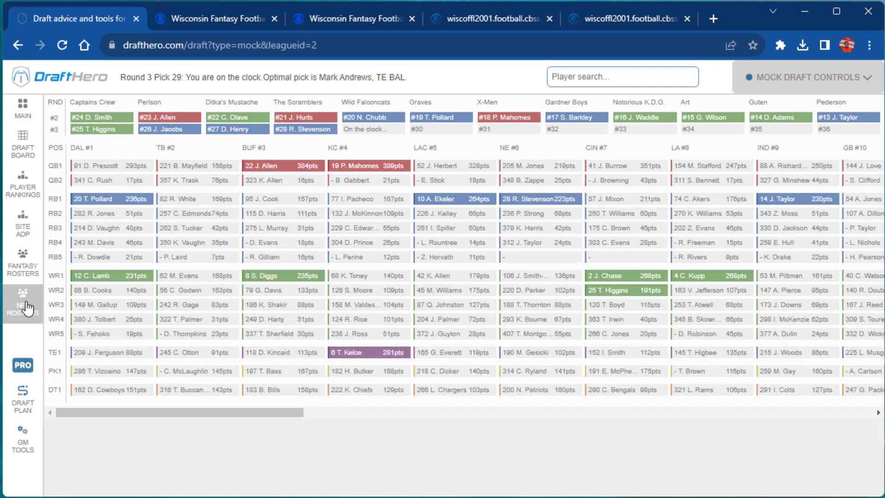
{"action": "left_click", "coordinate": [23, 401]}
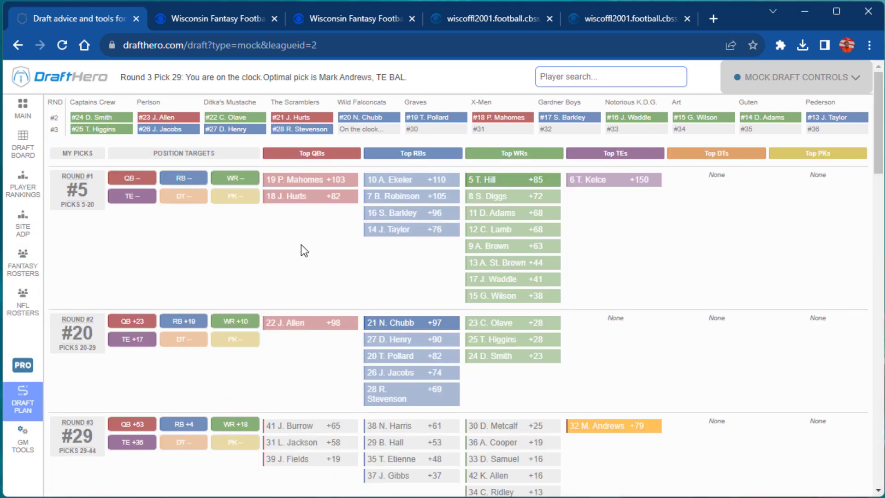
- Review the Draft Plan, drop the TE +36 target in round #29, and go to GM Tools
{"action": "scroll", "coordinate": [300, 245], "scroll_direction": "down", "scroll_amount": 5}
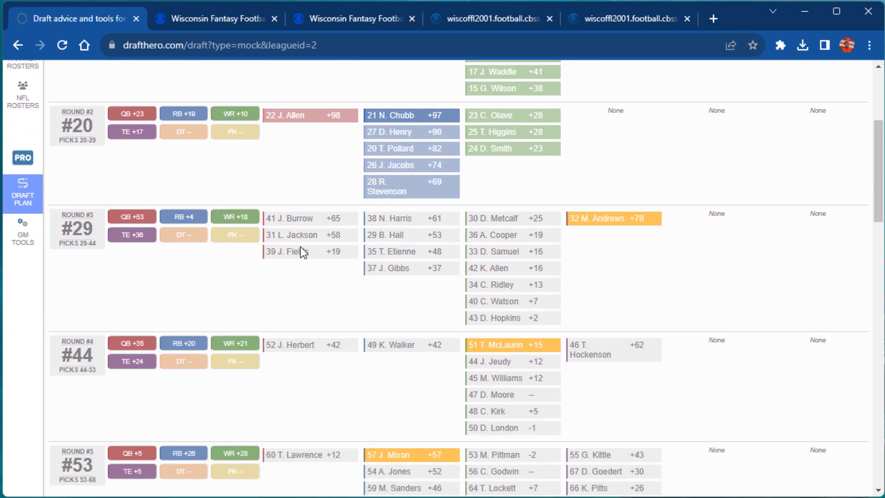
{"action": "scroll", "coordinate": [301, 252], "scroll_direction": "down", "scroll_amount": 2}
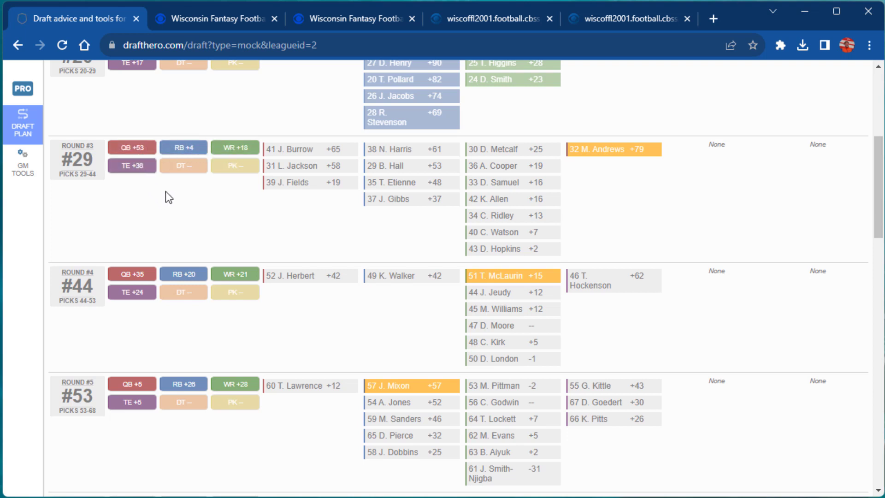
{"action": "scroll", "coordinate": [358, 300], "scroll_direction": "down", "scroll_amount": 3}
{"action": "scroll", "coordinate": [358, 300], "scroll_direction": "down", "scroll_amount": 5}
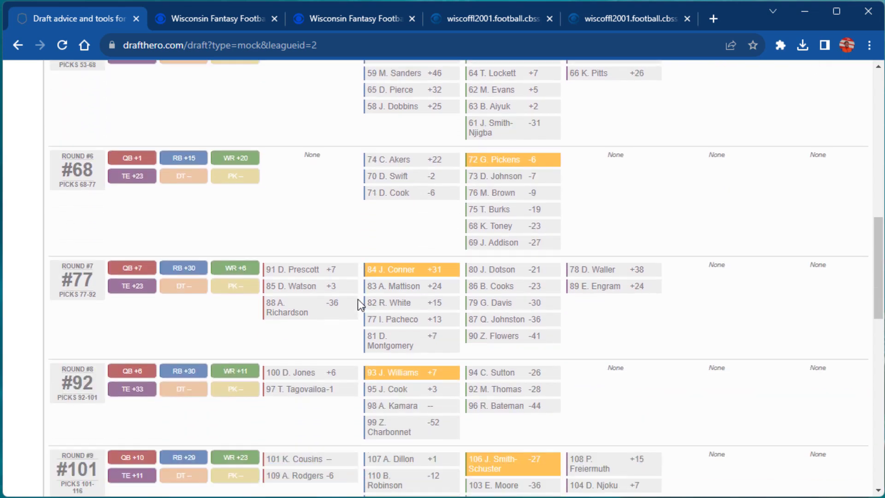
{"action": "scroll", "coordinate": [358, 300], "scroll_direction": "up", "scroll_amount": 8}
{"action": "scroll", "coordinate": [352, 299], "scroll_direction": "up", "scroll_amount": 3}
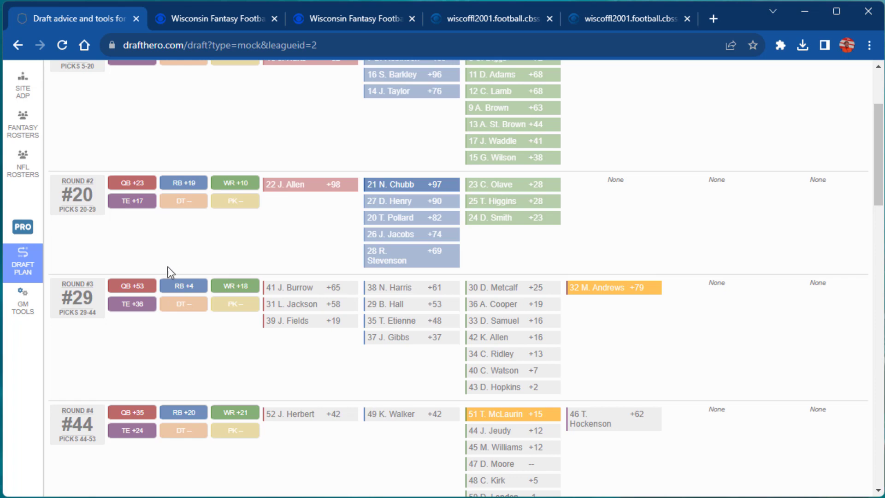
{"action": "left_click", "coordinate": [136, 303]}
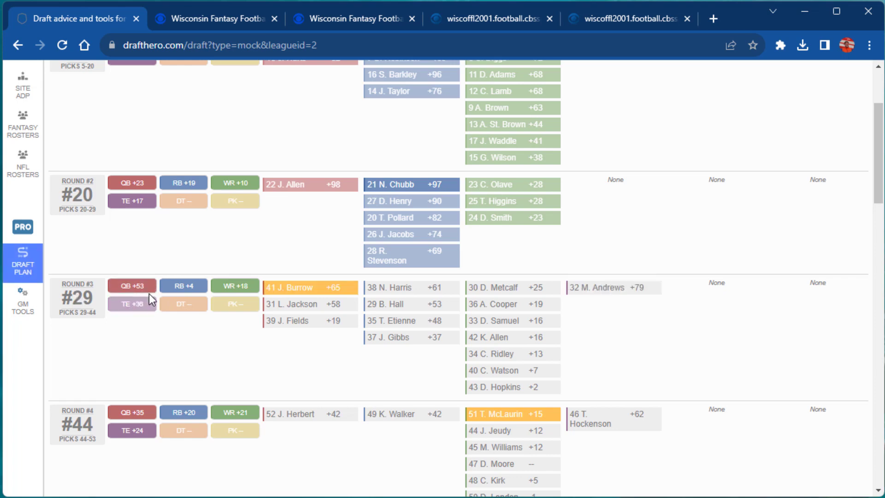
{"action": "scroll", "coordinate": [320, 278], "scroll_direction": "down", "scroll_amount": 3}
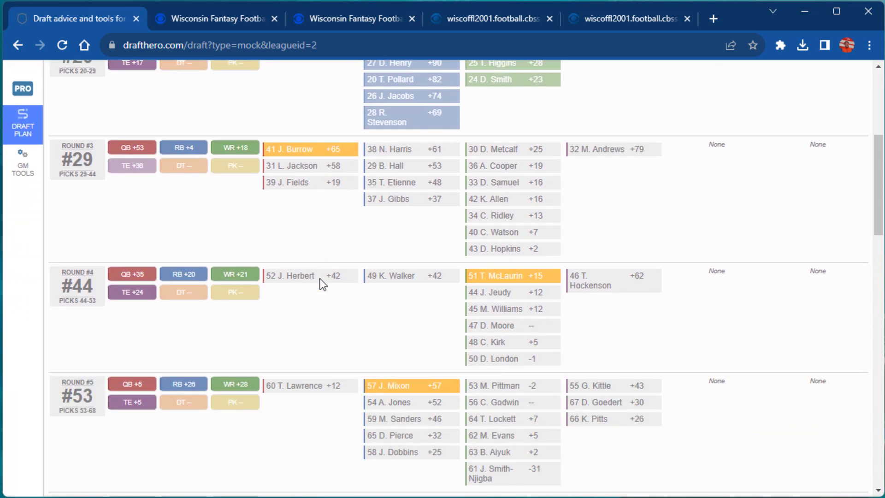
{"action": "left_click", "coordinate": [23, 445]}
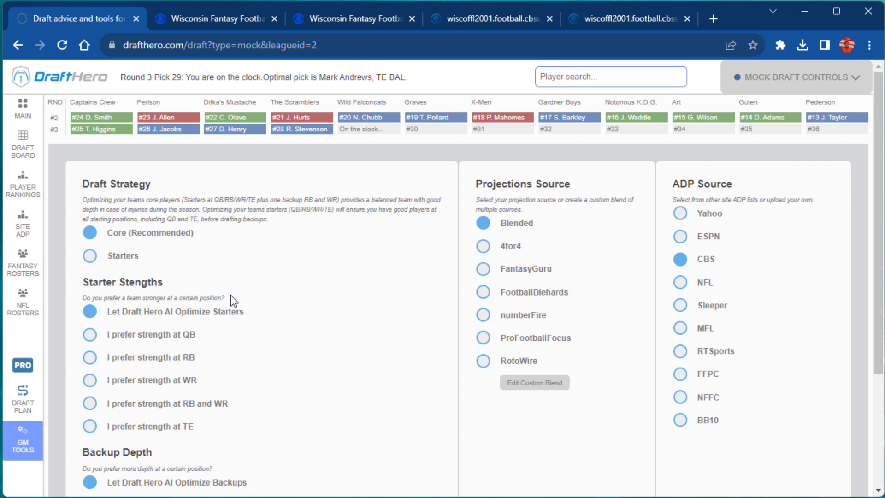
- Scroll through the GM Tools draft strategy and source settings
{"action": "scroll", "coordinate": [231, 297], "scroll_direction": "down", "scroll_amount": 3}
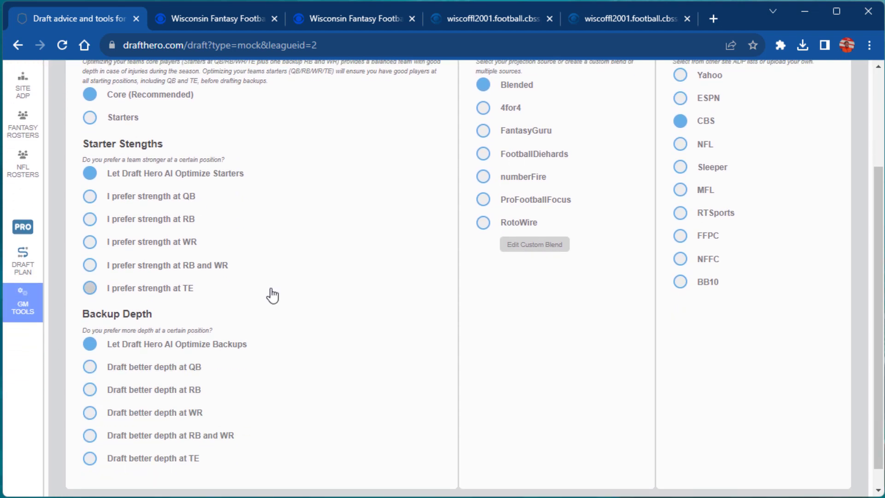
{"action": "scroll", "coordinate": [302, 289], "scroll_direction": "up", "scroll_amount": 3}
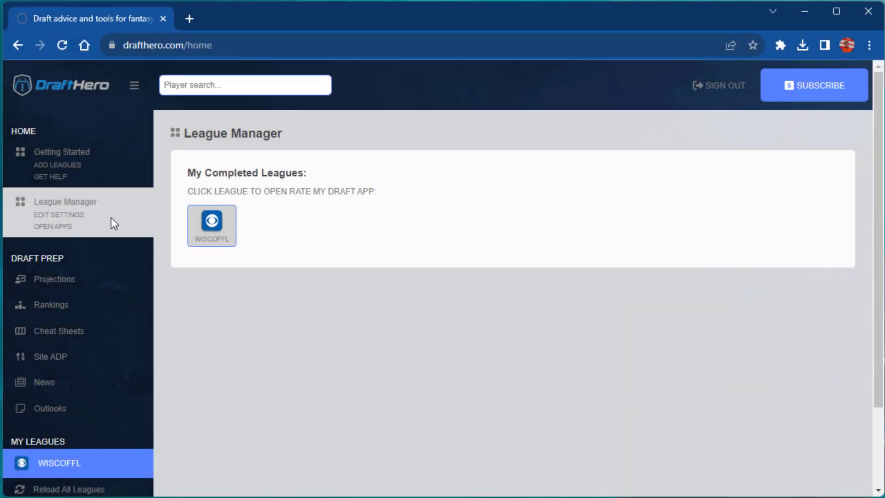
- Open and review the Rate My Draft report for the completed WISCOFFL league, then return home
{"action": "left_click", "coordinate": [225, 239]}
{"action": "left_click", "coordinate": [477, 272]}
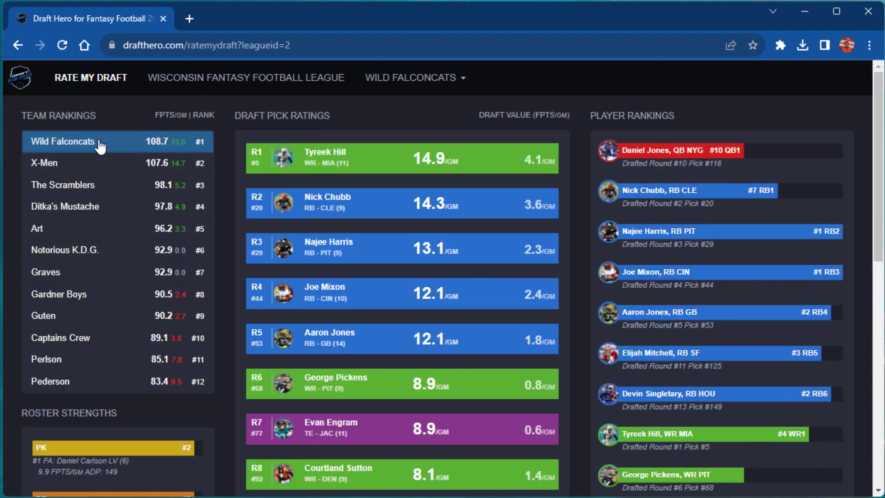
{"action": "scroll", "coordinate": [372, 236], "scroll_direction": "down", "scroll_amount": 10}
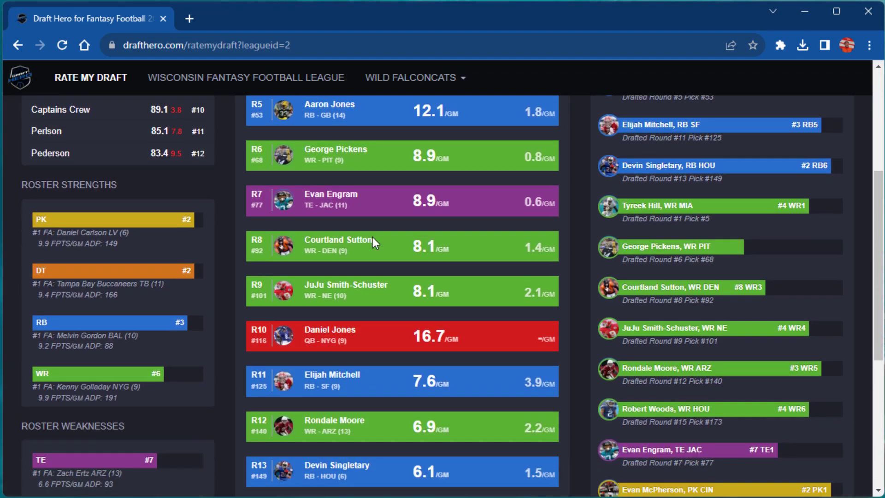
{"action": "scroll", "coordinate": [372, 237], "scroll_direction": "up", "scroll_amount": 10}
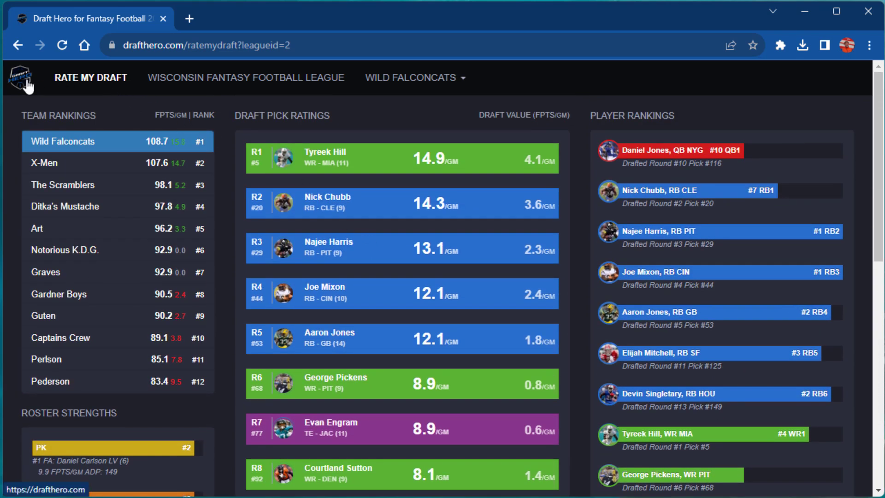
{"action": "left_click", "coordinate": [27, 85]}
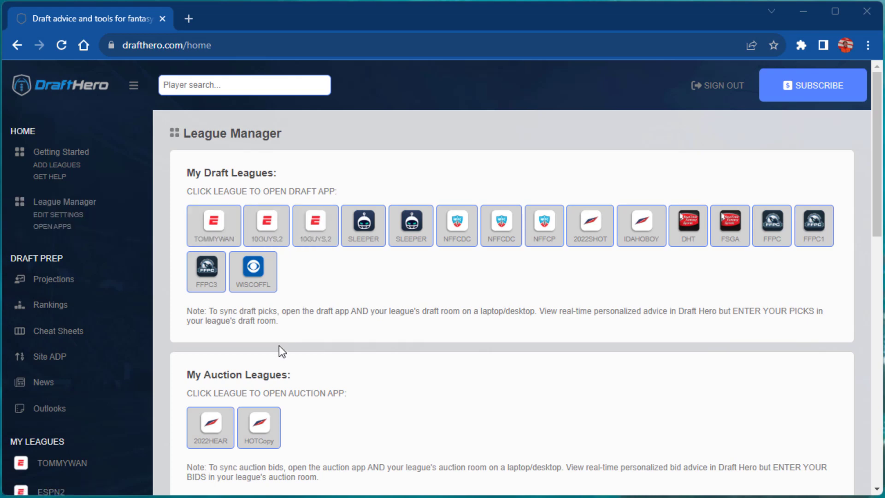
{"action": "scroll", "coordinate": [323, 415], "scroll_direction": "down", "scroll_amount": 3}
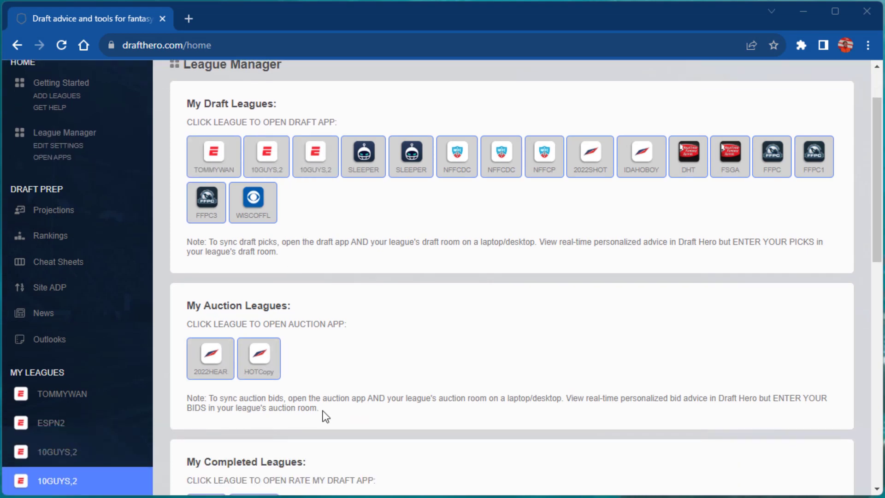
{"action": "scroll", "coordinate": [326, 416], "scroll_direction": "down", "scroll_amount": 1}
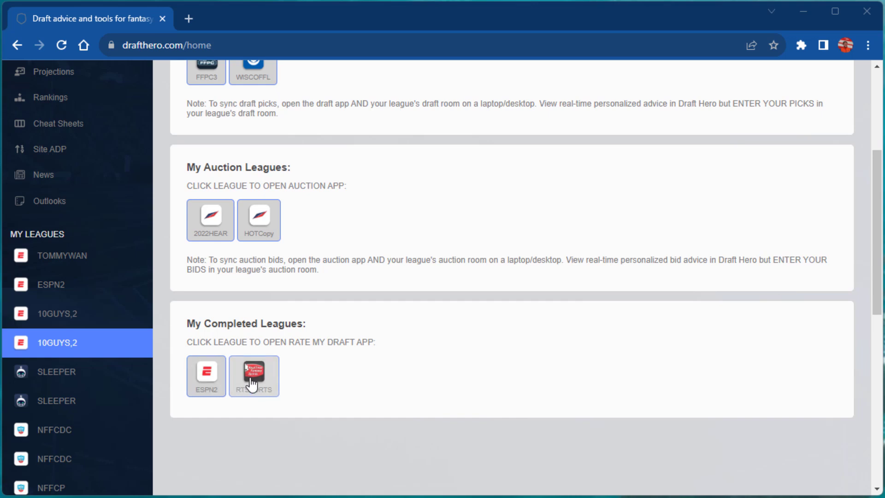
{"action": "scroll", "coordinate": [189, 355], "scroll_direction": "up", "scroll_amount": 4}
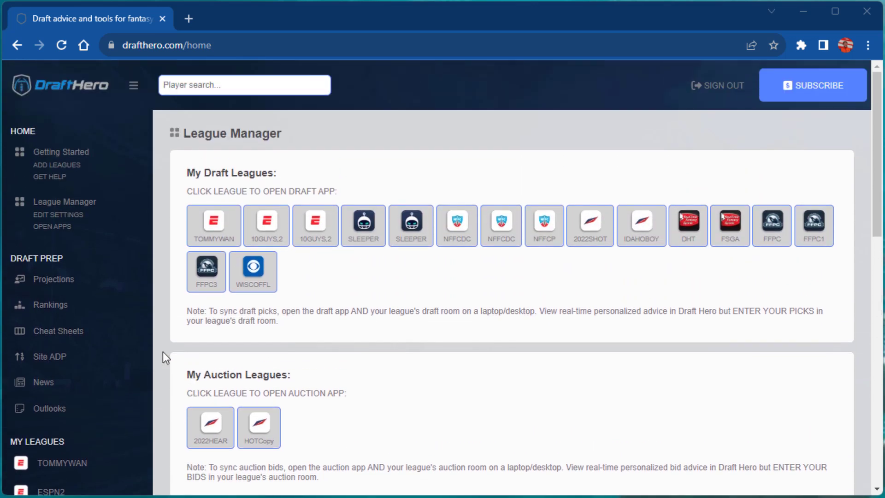
{"action": "left_click", "coordinate": [44, 392]}
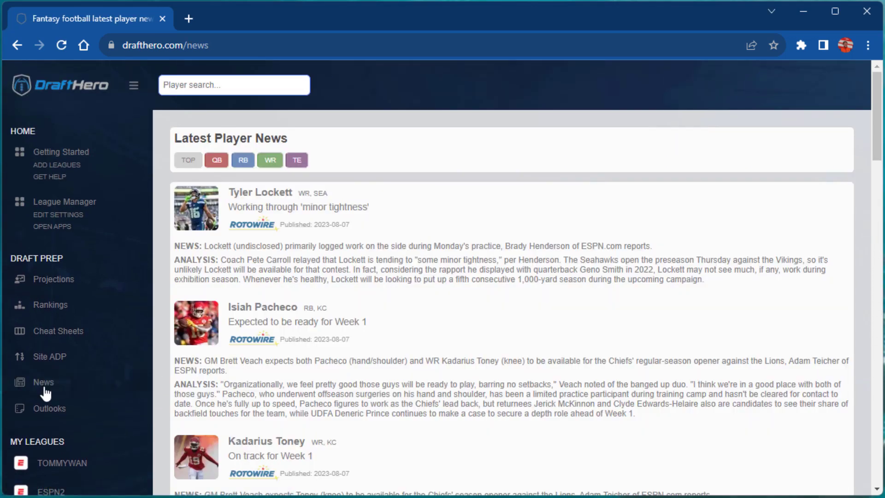
{"action": "scroll", "coordinate": [355, 361], "scroll_direction": "down", "scroll_amount": 6}
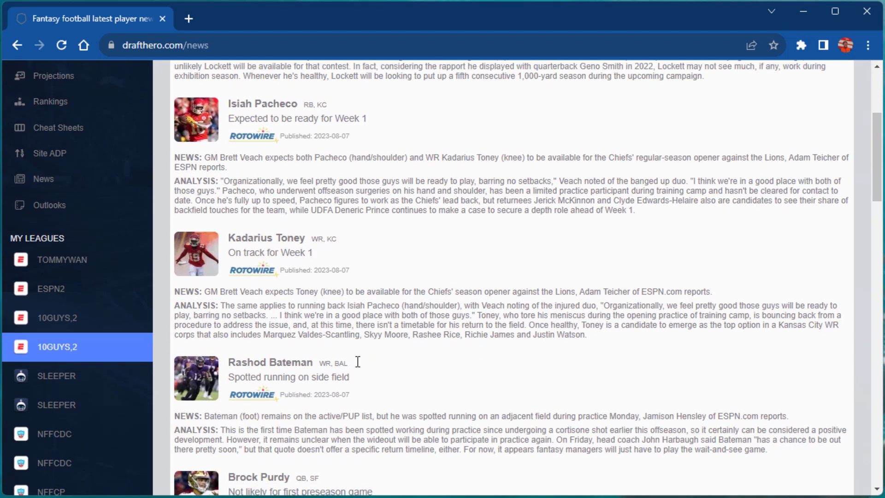
{"action": "scroll", "coordinate": [358, 361], "scroll_direction": "up", "scroll_amount": 6}
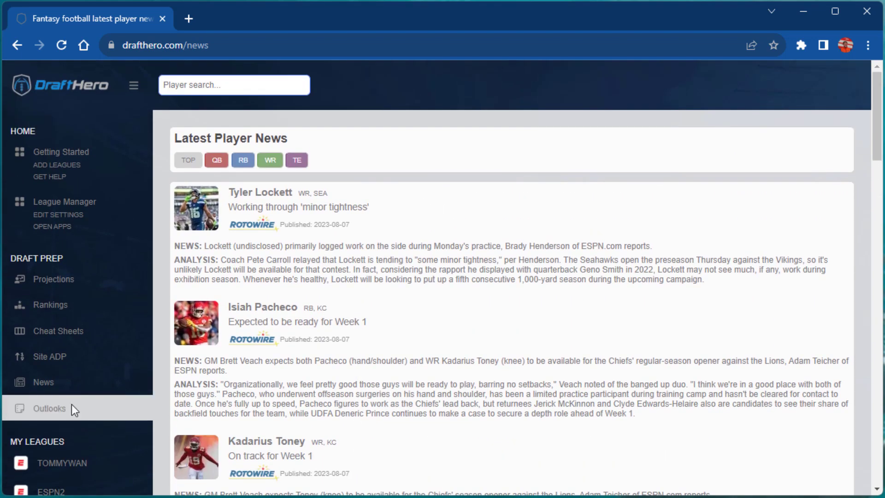
{"action": "left_click", "coordinate": [57, 413]}
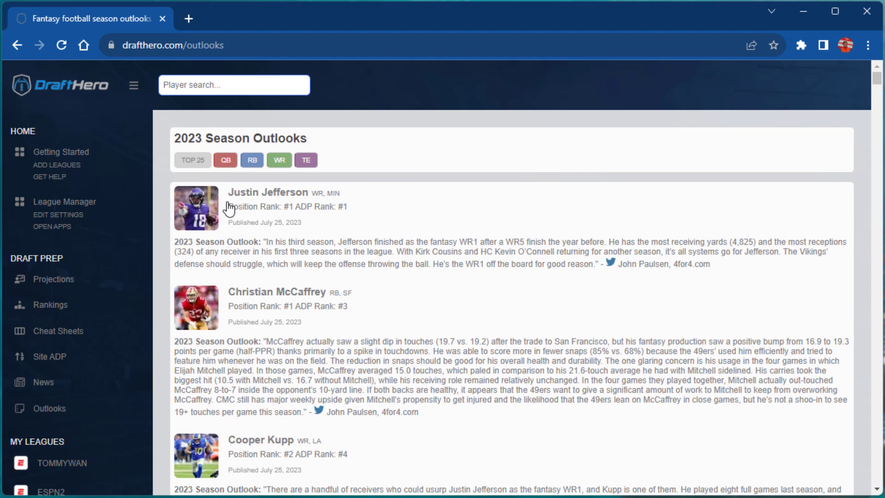
{"action": "left_click", "coordinate": [249, 161]}
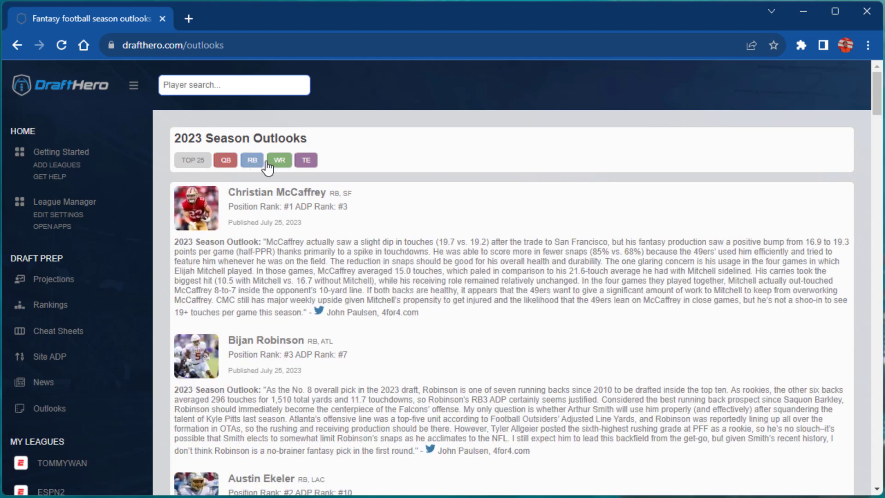
{"action": "left_click", "coordinate": [272, 163]}
{"action": "left_click", "coordinate": [70, 211]}
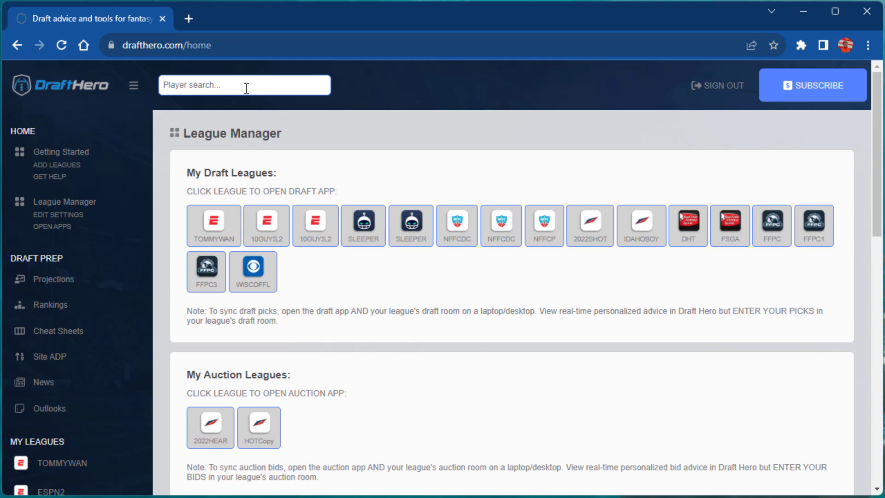
{"action": "type", "text": "justin"}
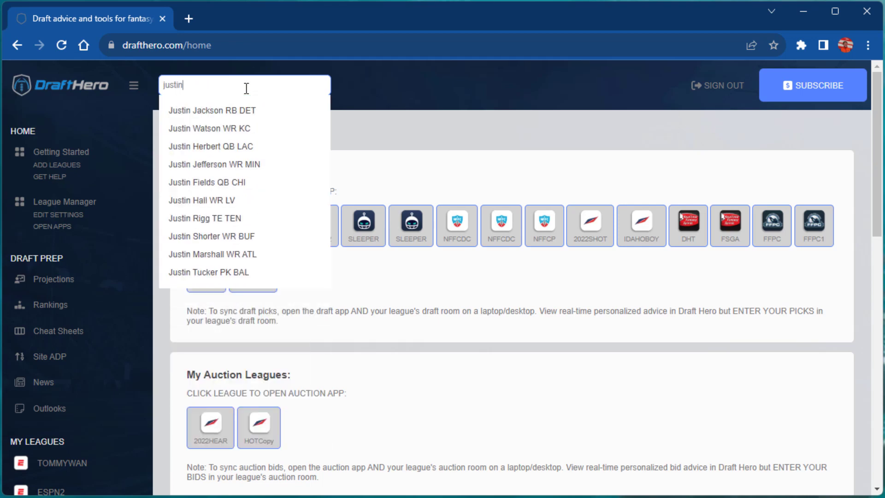
{"action": "left_click", "coordinate": [240, 163]}
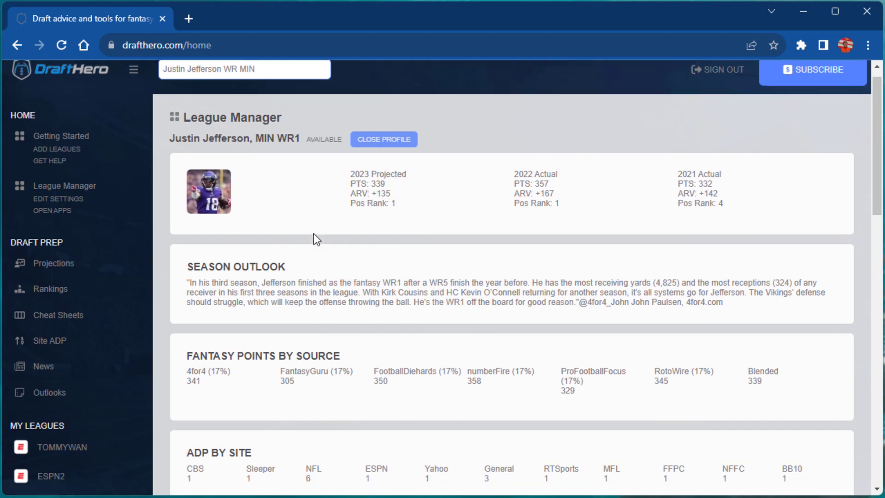
{"action": "scroll", "coordinate": [313, 233], "scroll_direction": "down", "scroll_amount": 5}
{"action": "scroll", "coordinate": [315, 234], "scroll_direction": "down", "scroll_amount": 2}
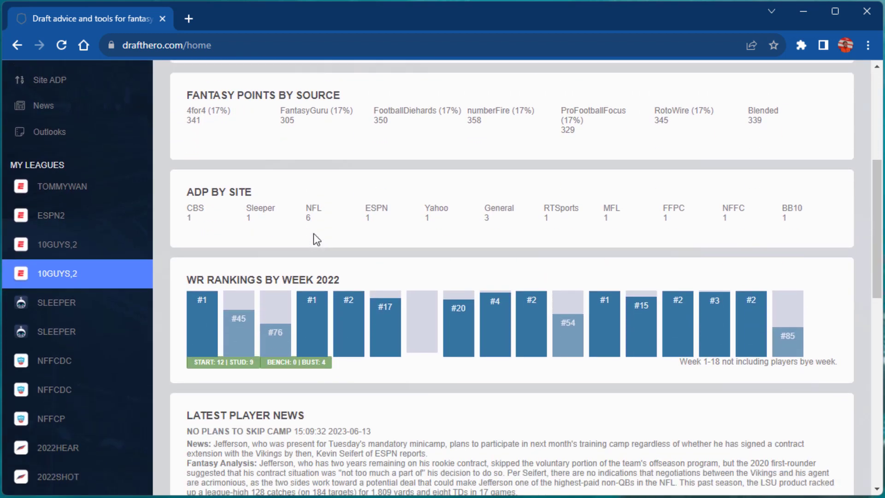
{"action": "scroll", "coordinate": [314, 234], "scroll_direction": "down", "scroll_amount": 2}
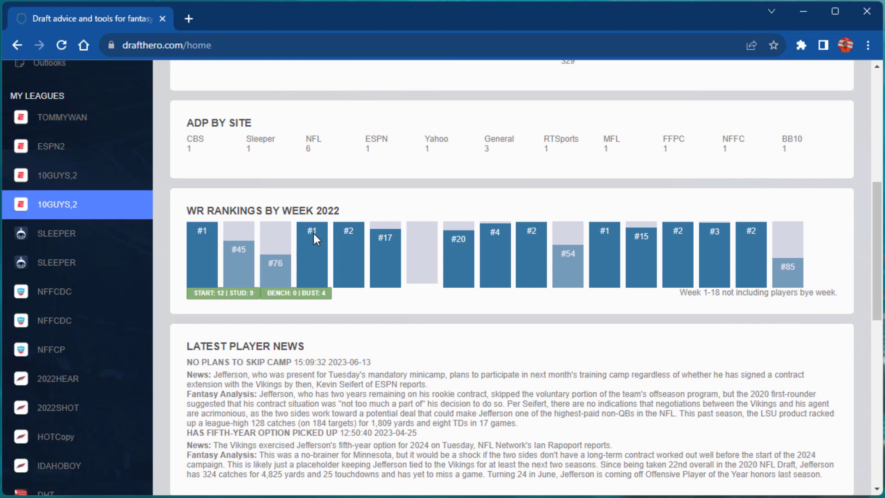
{"action": "scroll", "coordinate": [313, 233], "scroll_direction": "up", "scroll_amount": 8}
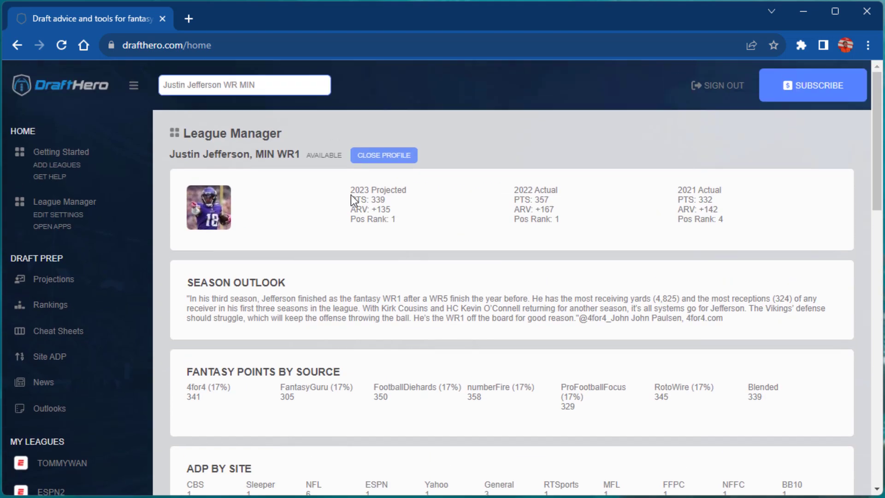